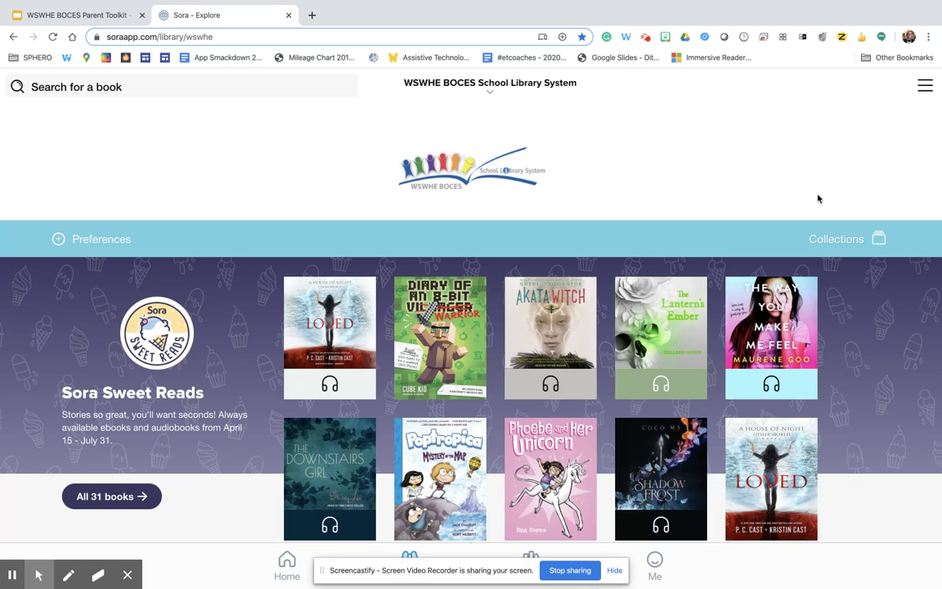
# - Browse the library's Explore page, looking through its popular subjects, curated collections, Read Alongs, and new ebook and audiobook additions
pyautogui.click(615, 571)
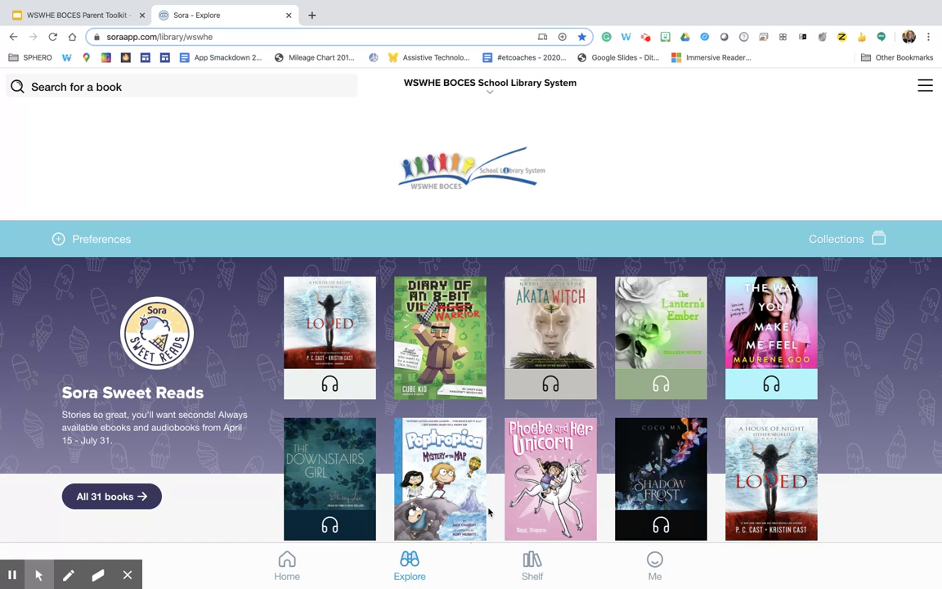
pyautogui.scroll(-5, 488, 511)
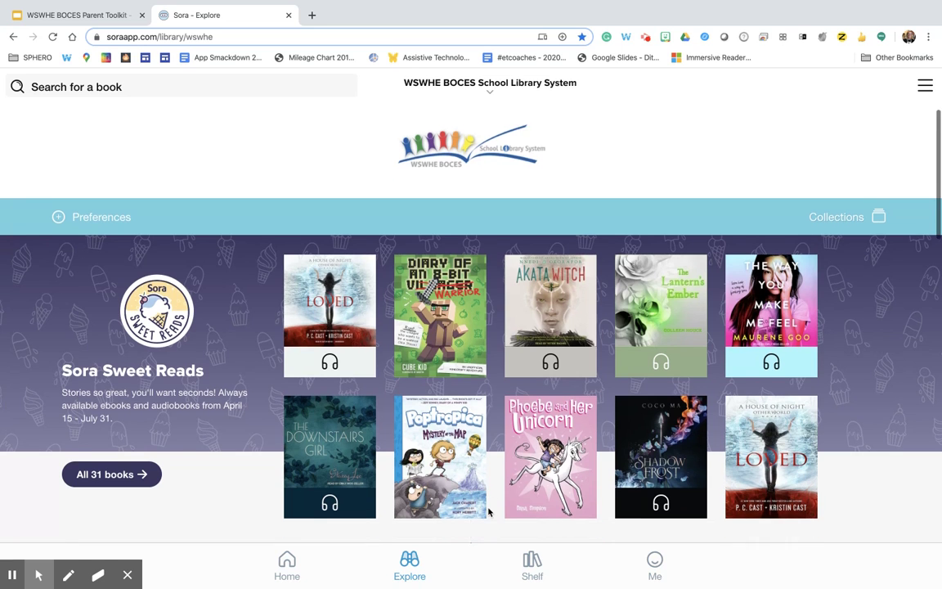
pyautogui.scroll(-10, 488, 512)
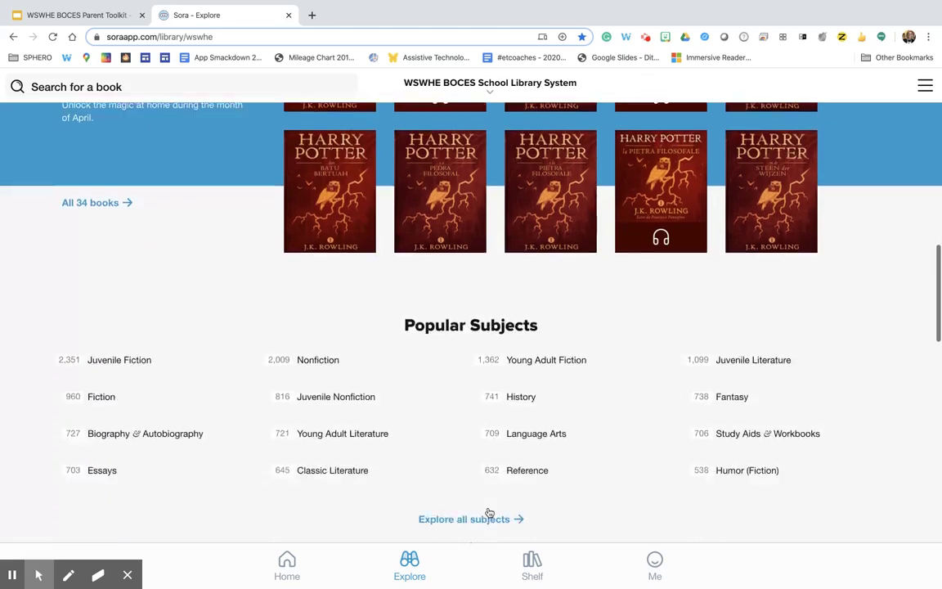
pyautogui.scroll(-7, 488, 510)
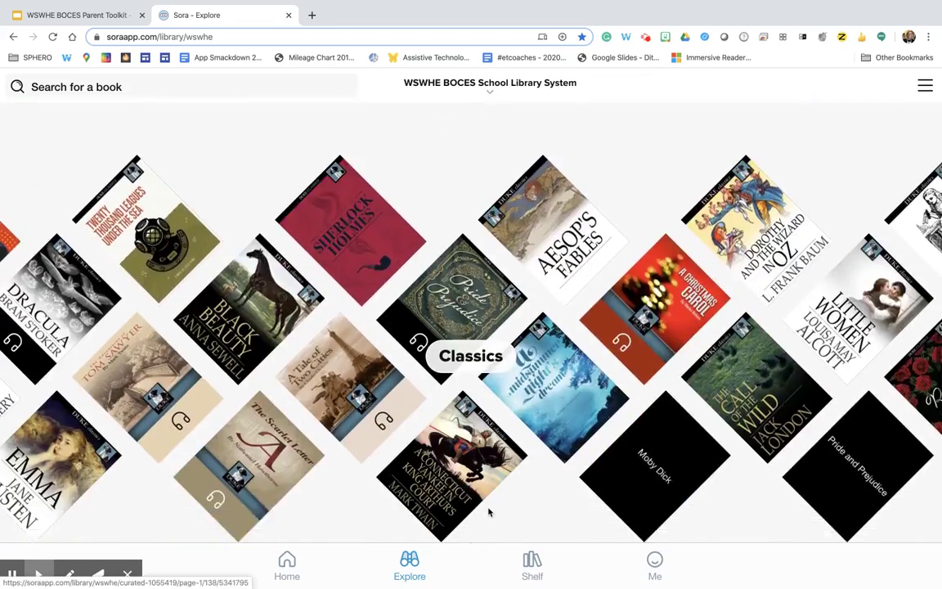
pyautogui.scroll(-6, 488, 511)
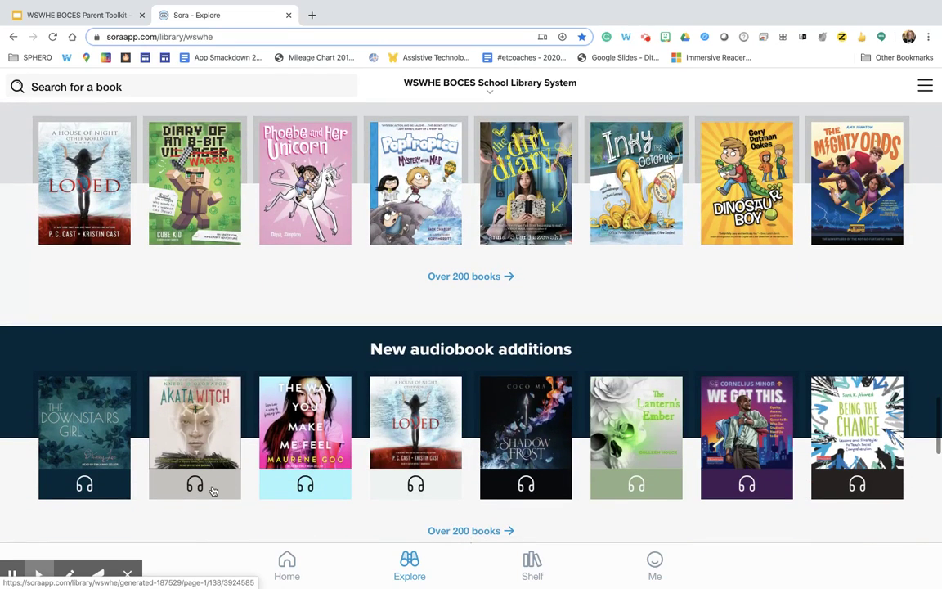
pyautogui.scroll(3, 357, 385)
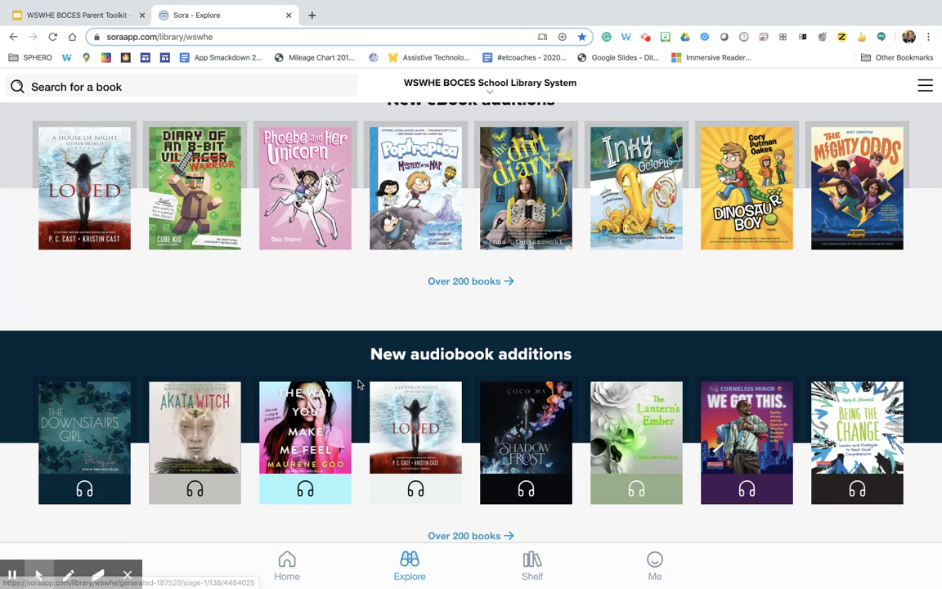
pyautogui.scroll(5, 429, 298)
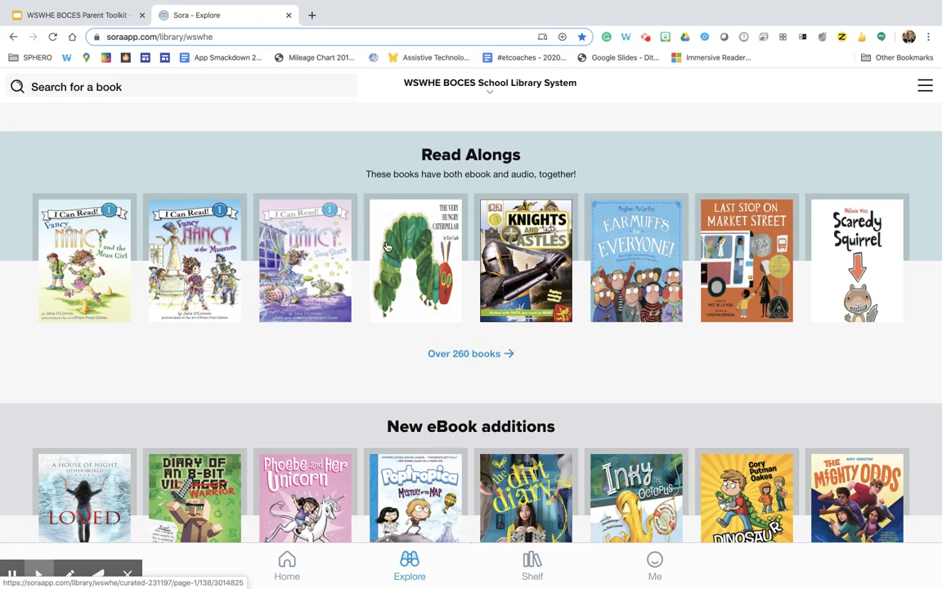
pyautogui.scroll(-5, 388, 247)
pyautogui.scroll(-5, 387, 247)
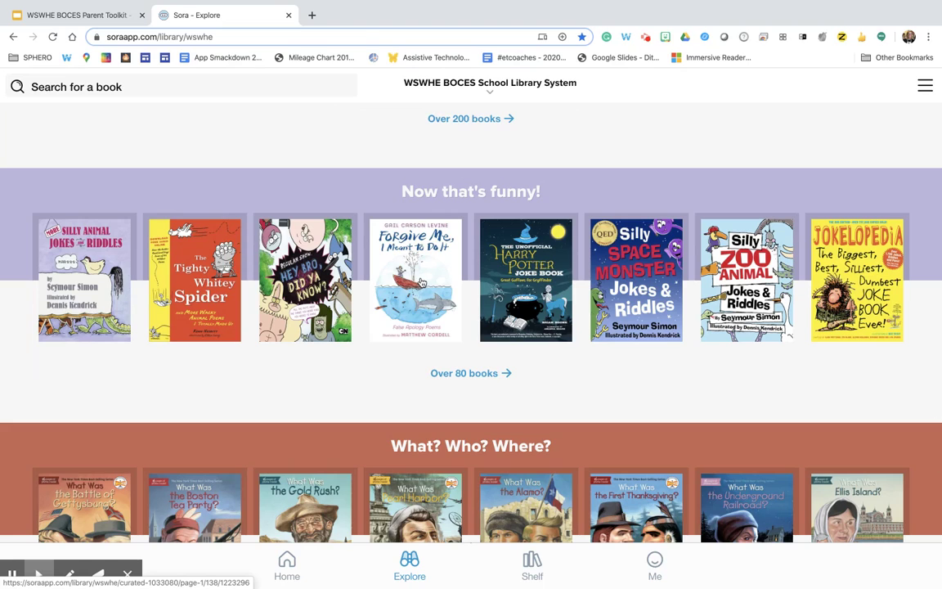
# - View the details of "Forgive Me, I Meant to Do It" in the "Now that's funny!" collection, and return to Explore
pyautogui.click(422, 291)
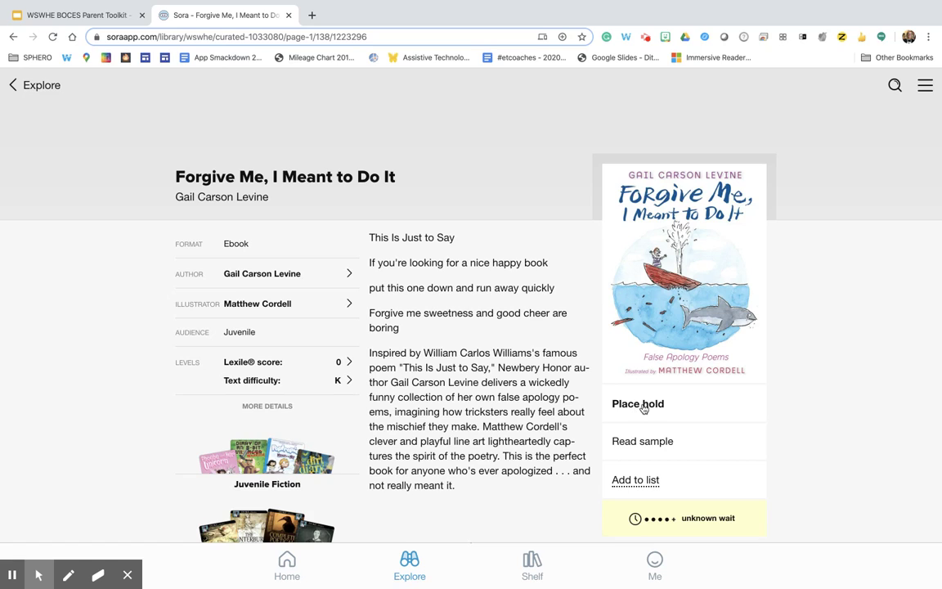
pyautogui.scroll(-1, 646, 406)
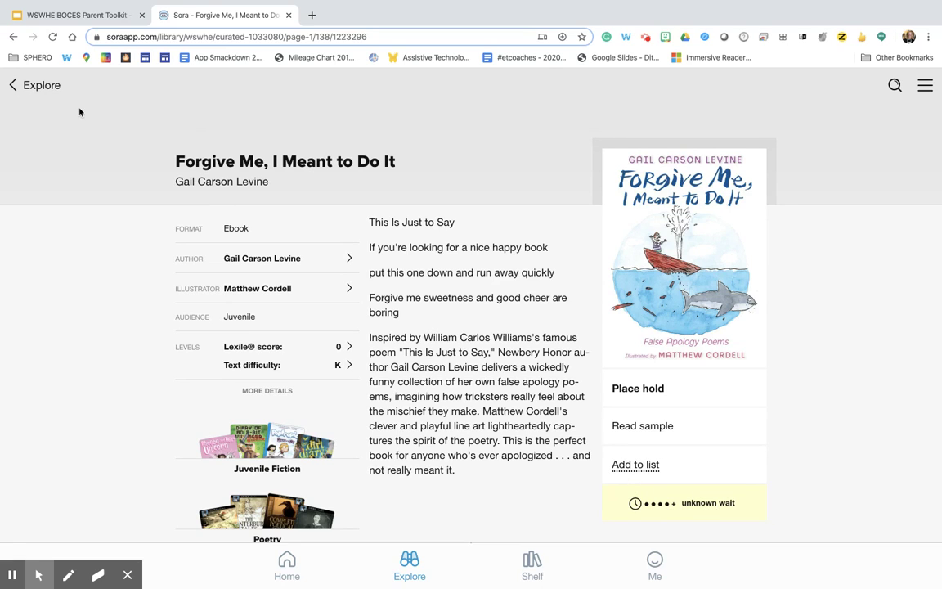
pyautogui.click(31, 86)
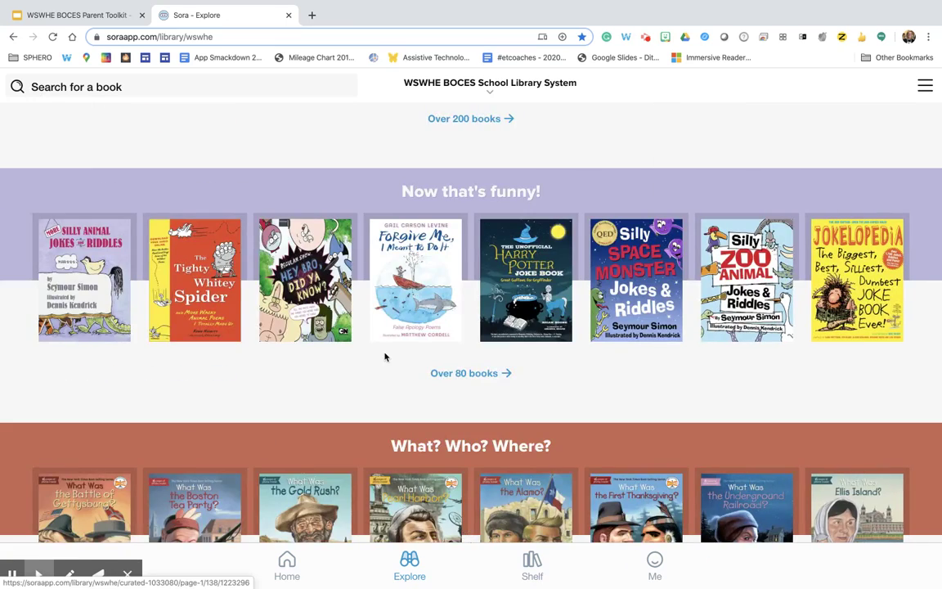
# - Search all of the libraries for books matching "dog"
pyautogui.scroll(1, 385, 357)
pyautogui.scroll(2, 333, 273)
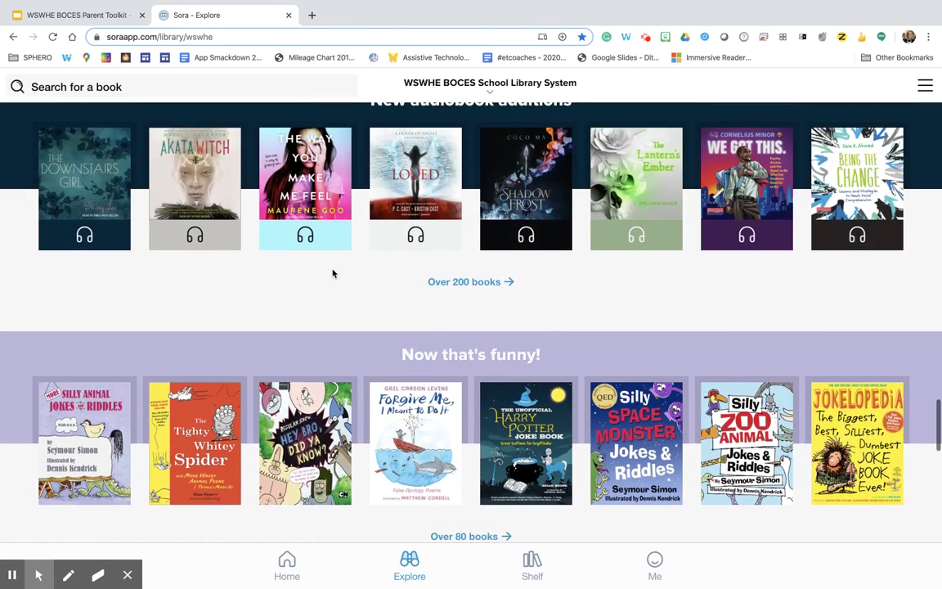
pyautogui.click(100, 89)
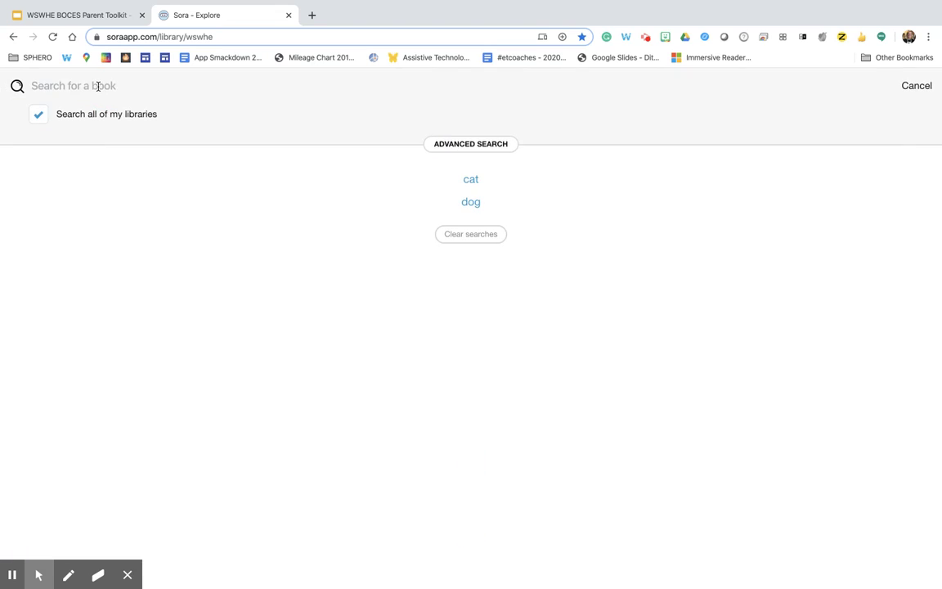
pyautogui.write('dog')
pyautogui.press('Return')
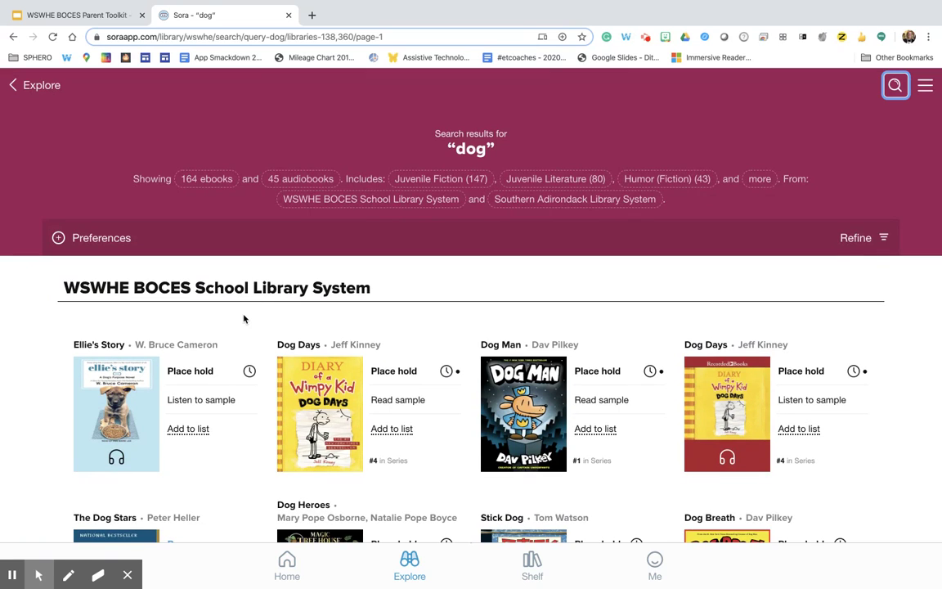
# - Check the wait list details for the Ellie's Story audiobook and the Dog Days ebook in the search results
pyautogui.scroll(-1, 252, 303)
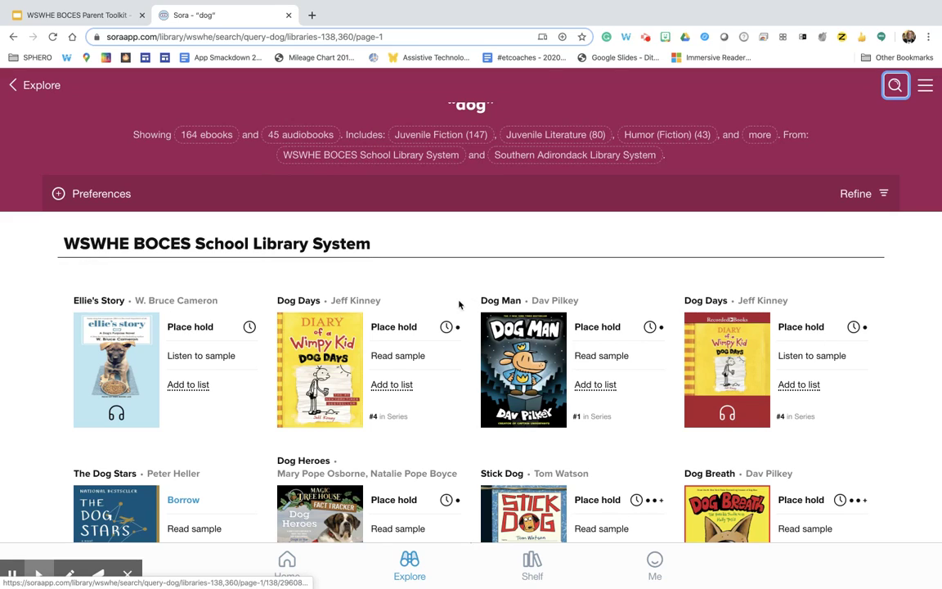
pyautogui.click(249, 328)
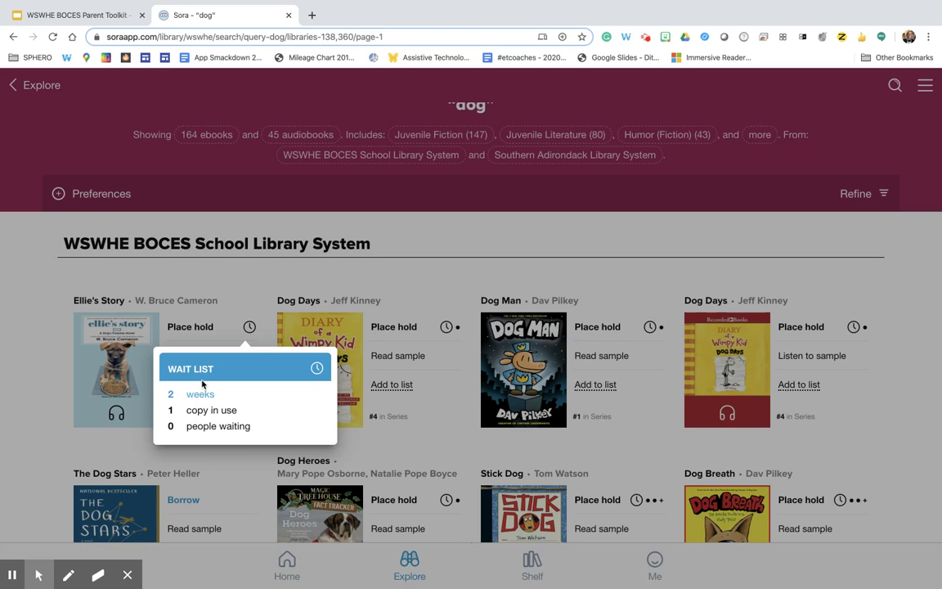
pyautogui.click(249, 295)
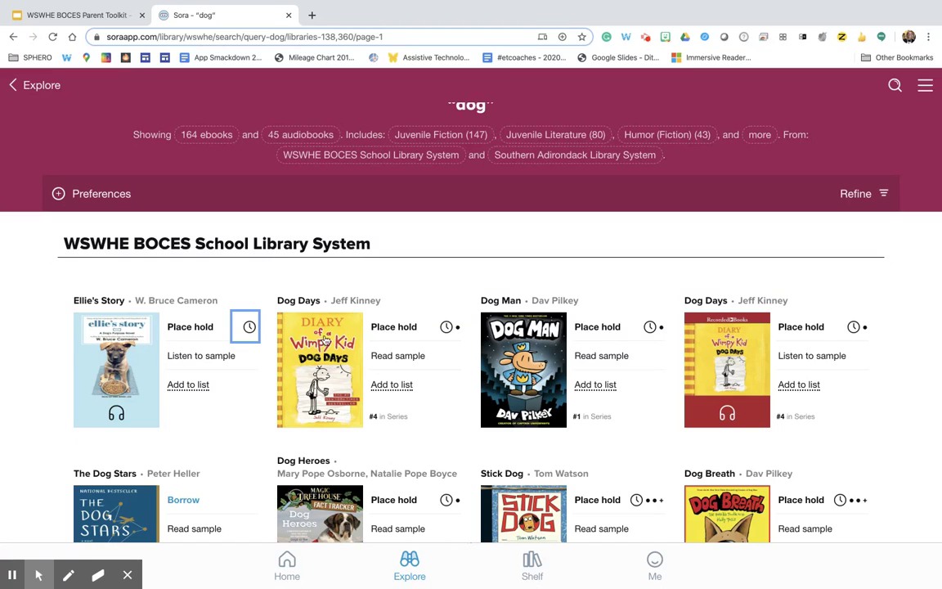
pyautogui.click(446, 326)
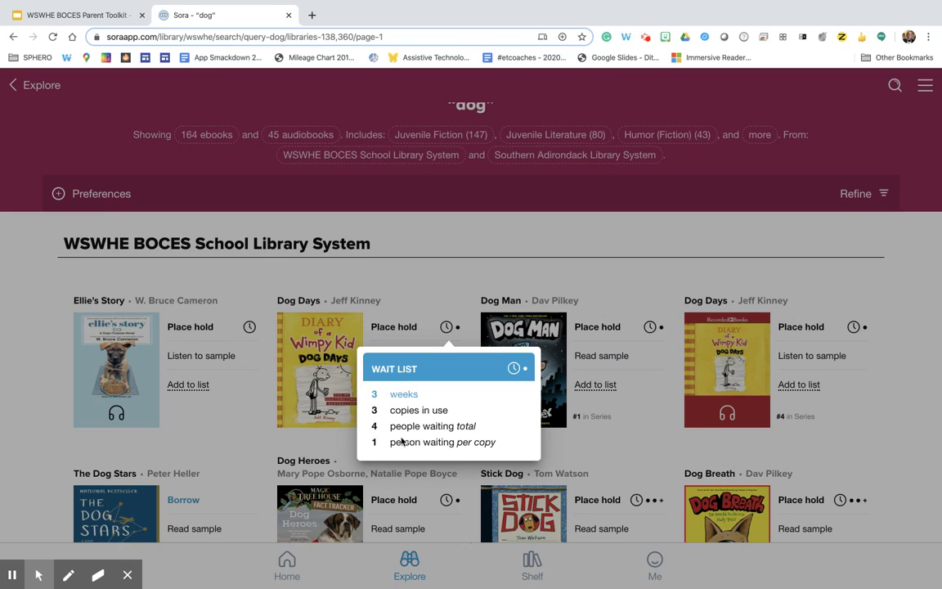
pyautogui.click(453, 305)
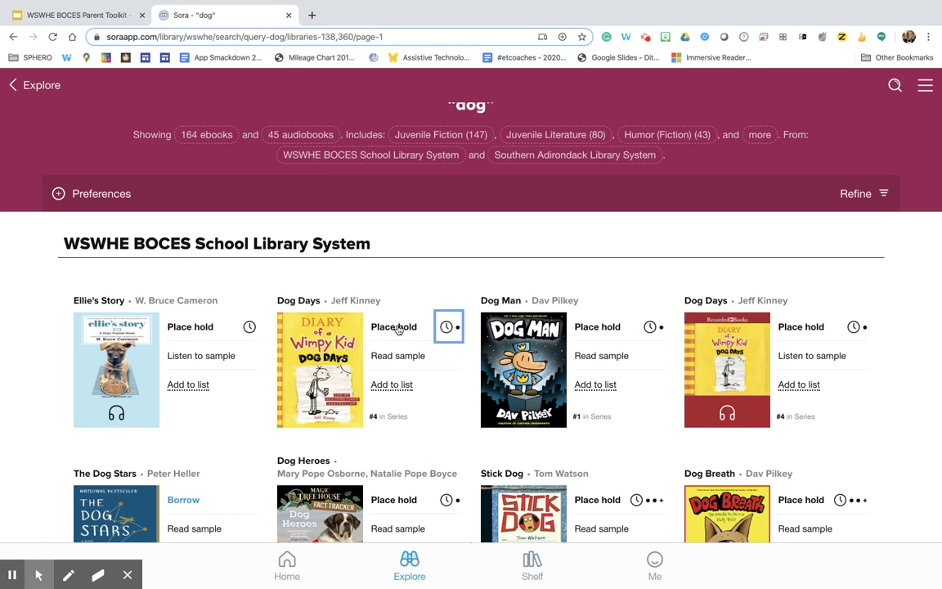
# - Borrow "The Year of the Dog" from the search results and open it for reading
pyautogui.scroll(-3, 397, 329)
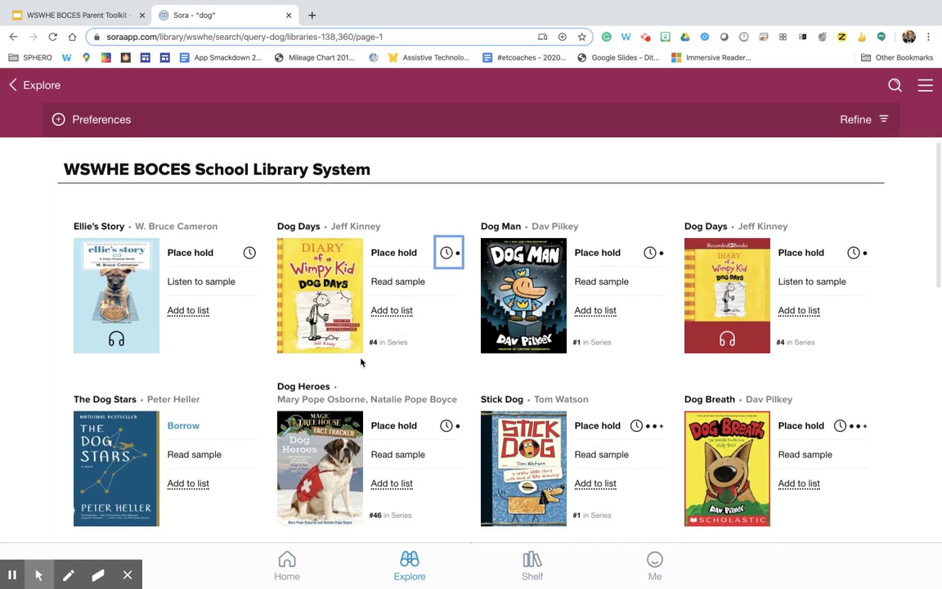
pyautogui.scroll(-3, 358, 369)
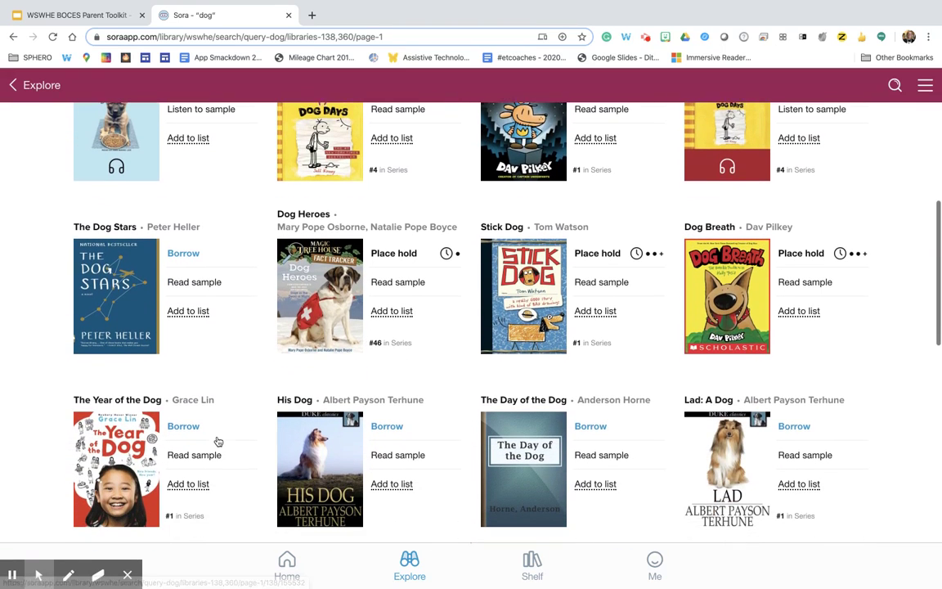
pyautogui.click(185, 417)
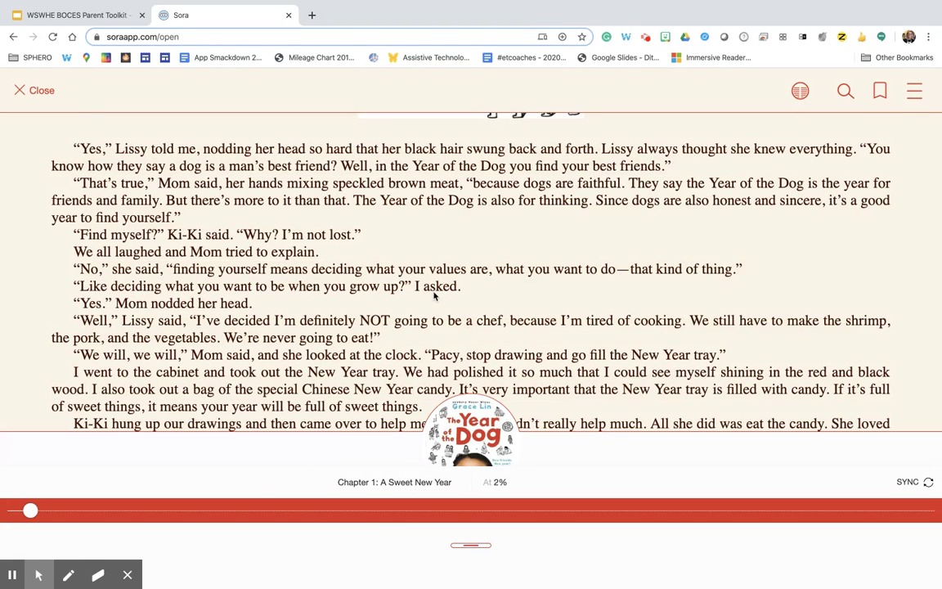
pyautogui.click(433, 294)
pyautogui.click(399, 425)
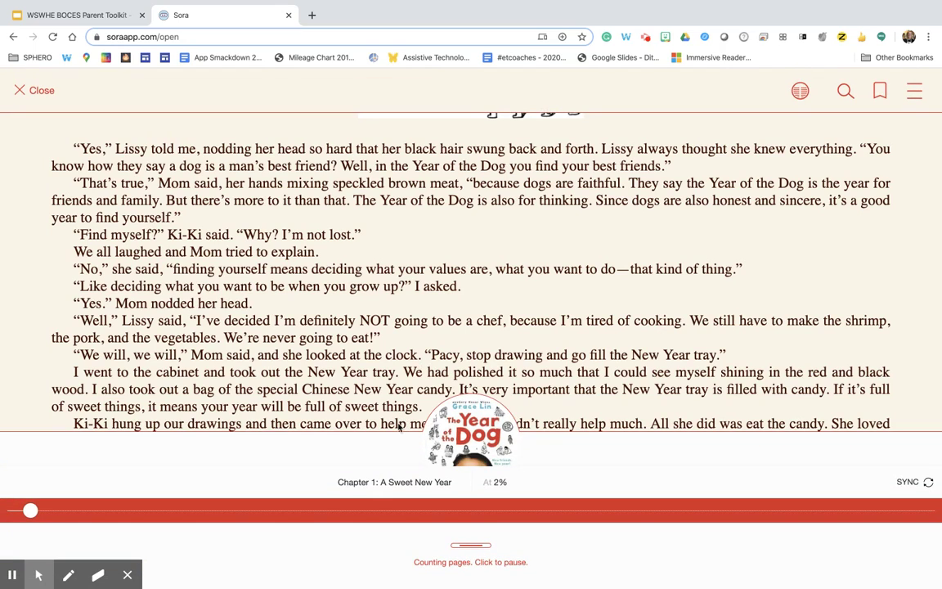
# - Jump ahead to page 12 in Chapter 2 of the book, and hide and redisplay the reading controls
pyautogui.moveTo(29, 511); pyautogui.dragTo(71, 509)
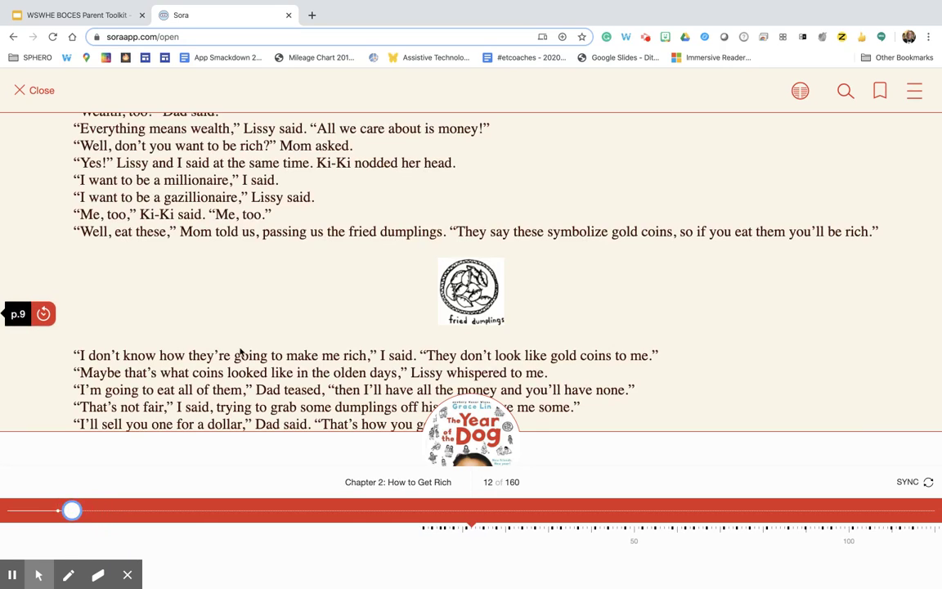
pyautogui.click(267, 333)
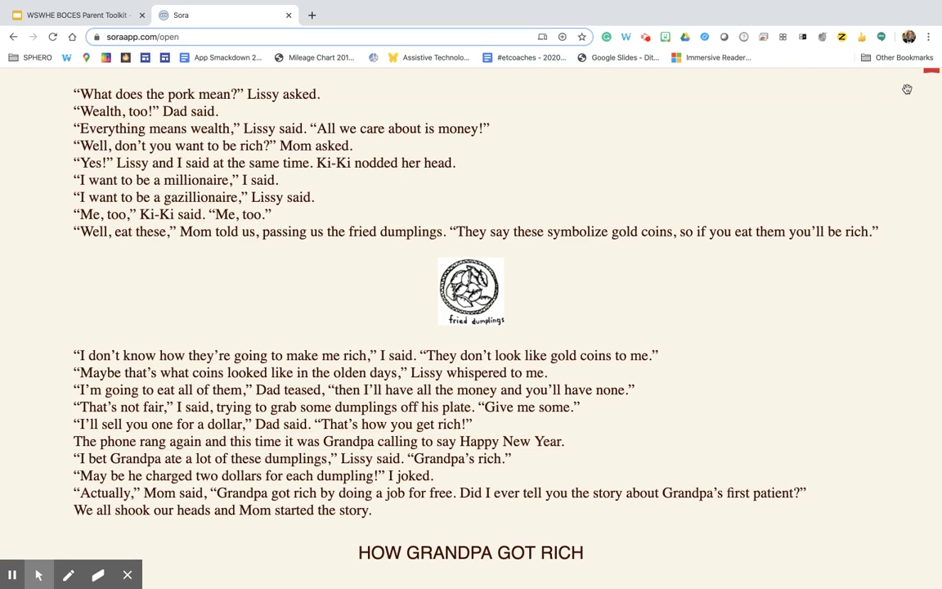
pyautogui.moveTo(889, 88)
pyautogui.click(501, 360)
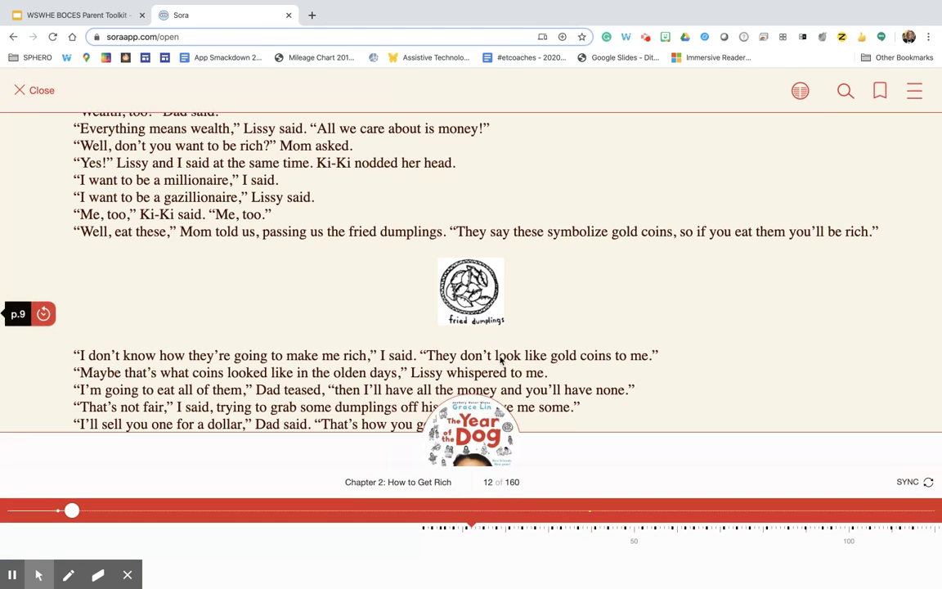
# - Reduce the book's text scale slightly, and try the Bright and Dark lighting before settling on Sepia
pyautogui.click(914, 95)
pyautogui.click(874, 249)
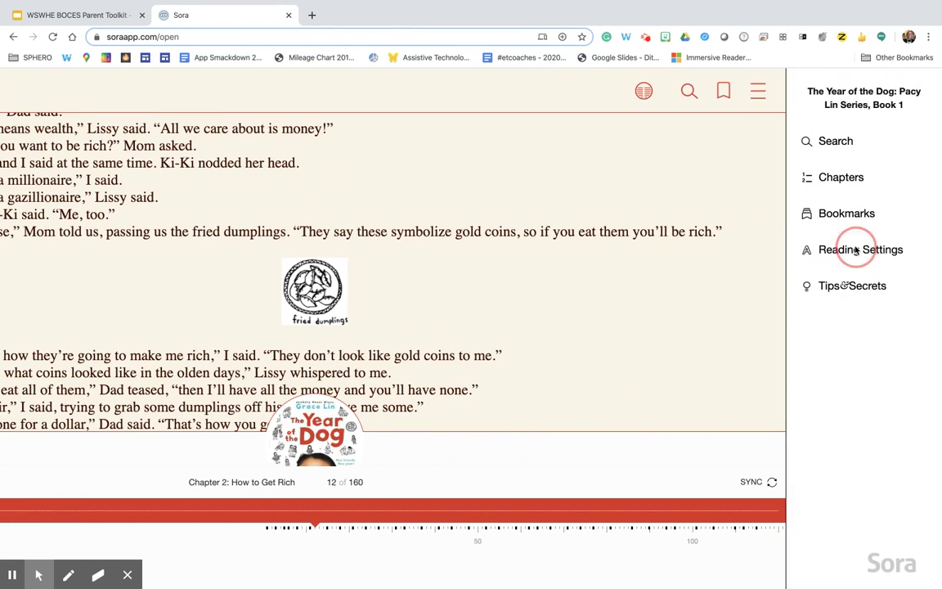
pyautogui.moveTo(835, 258); pyautogui.dragTo(806, 257)
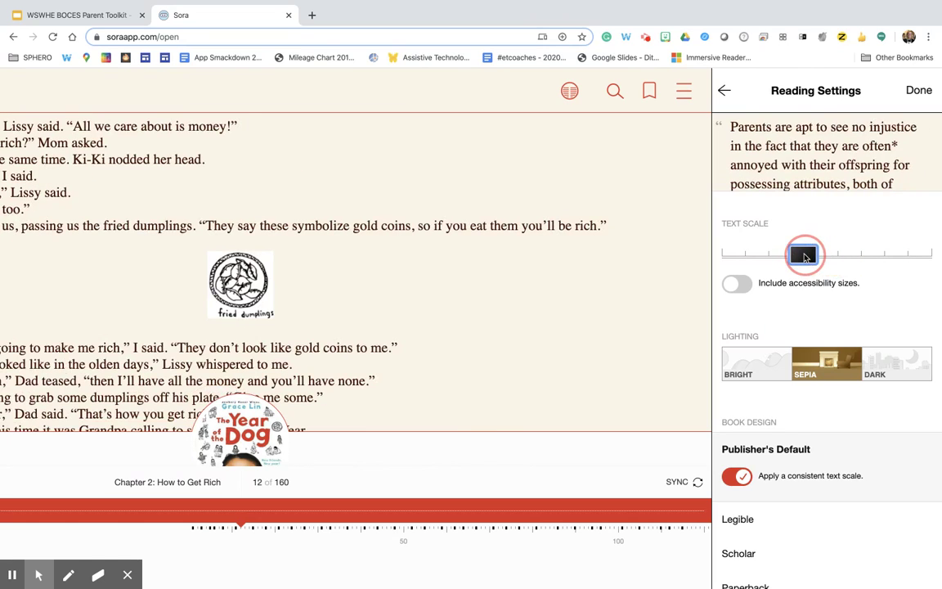
pyautogui.click(767, 371)
pyautogui.click(864, 361)
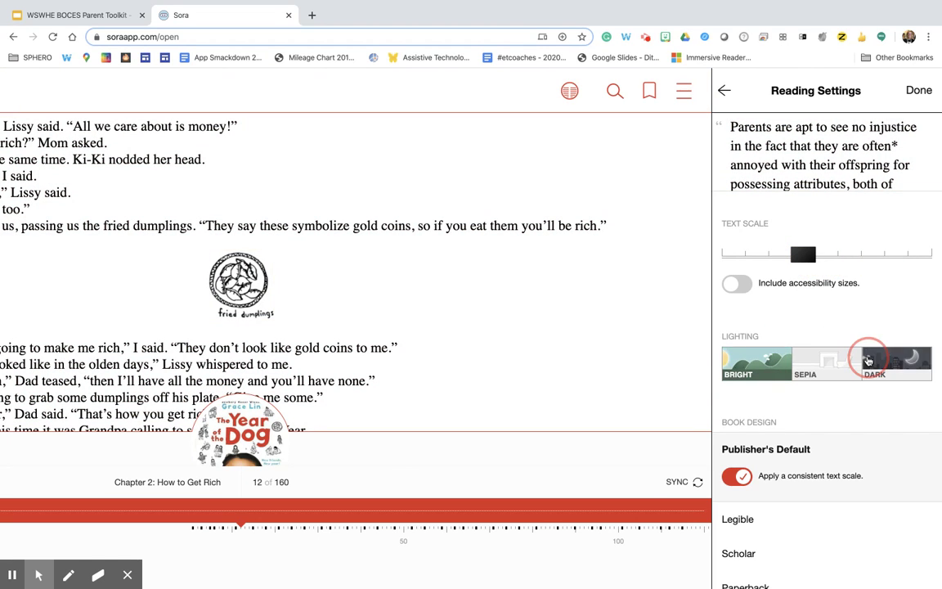
pyautogui.click(827, 361)
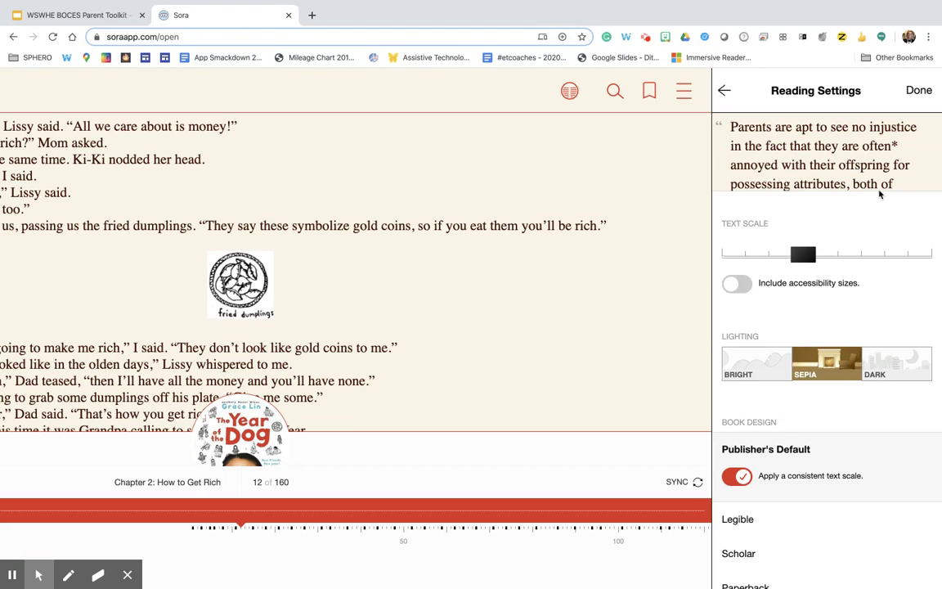
pyautogui.click(918, 92)
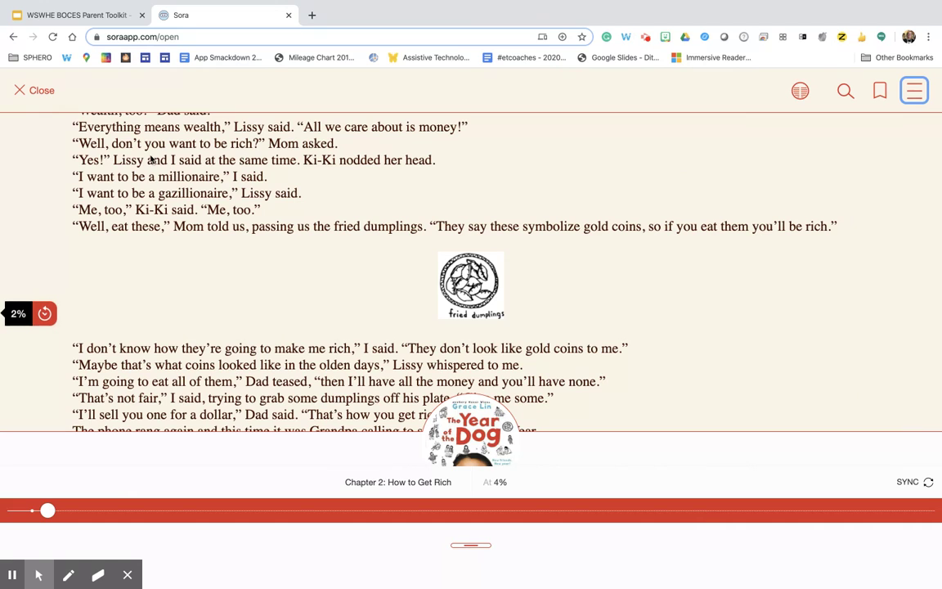
# - Switch the book to a two-column page layout and close it
pyautogui.click(797, 93)
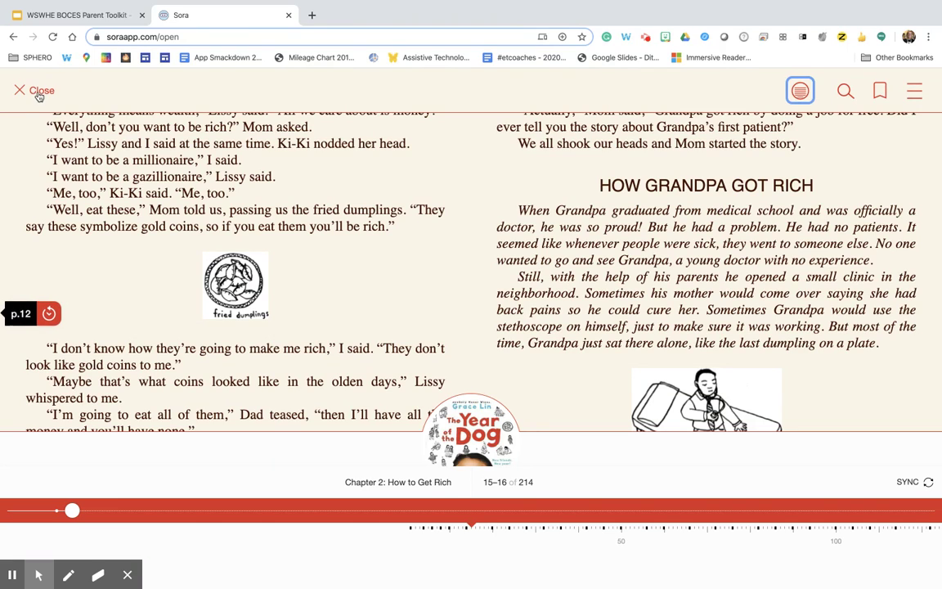
pyautogui.click(38, 93)
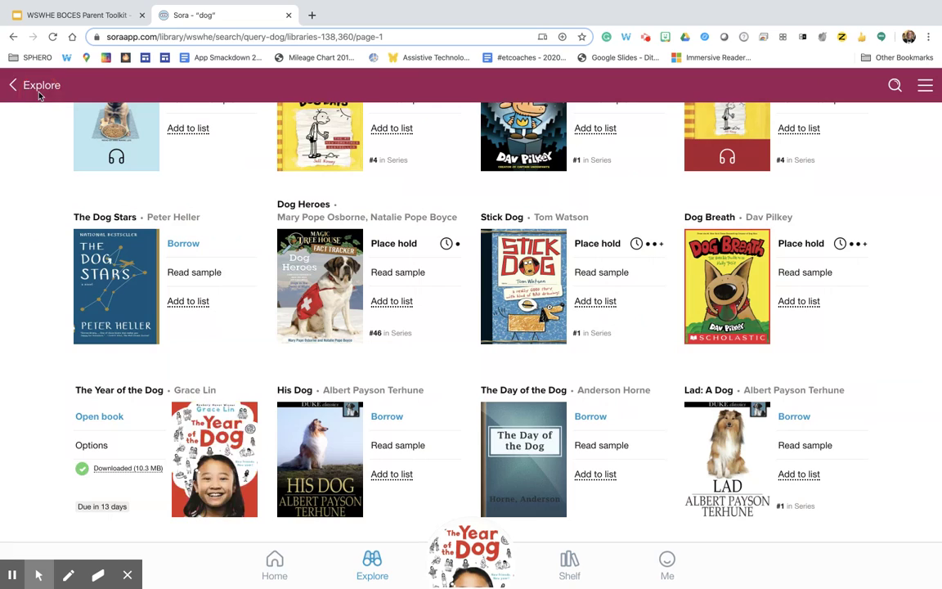
# - Go to the shelf and view the list of current loans
pyautogui.click(571, 564)
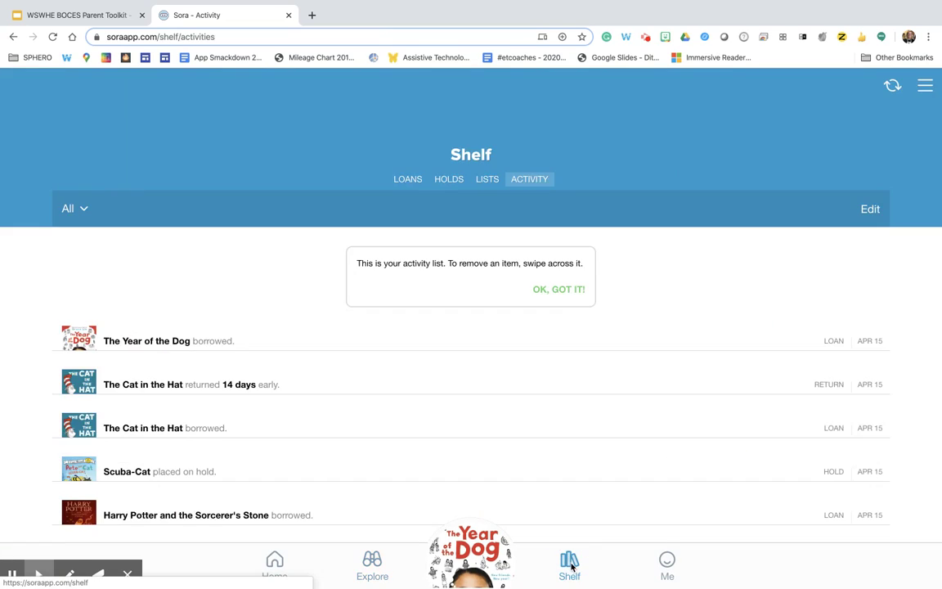
pyautogui.click(407, 175)
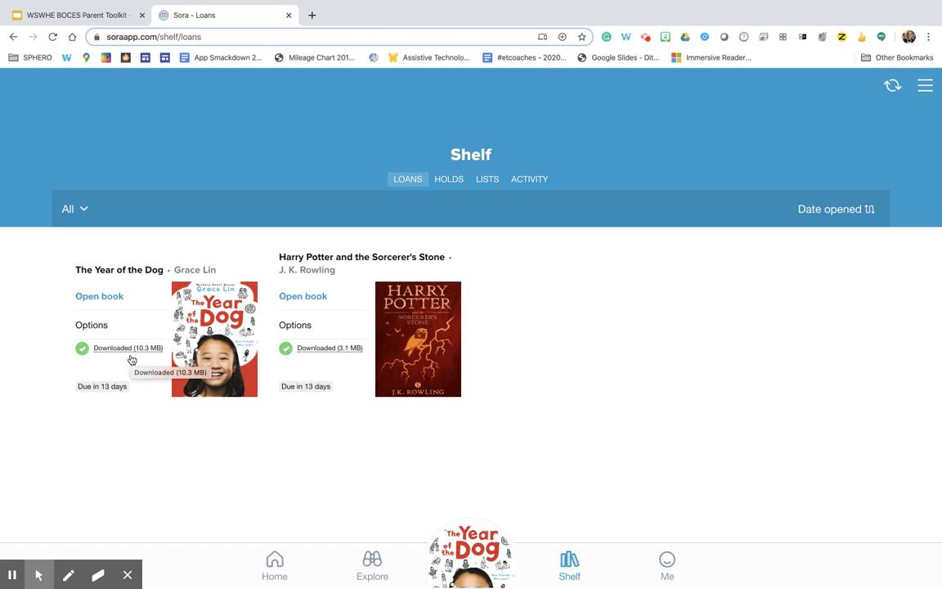
# - Return the borrowed book The Year of the Dog to the WSWHE BOCES School Library System
pyautogui.click(95, 325)
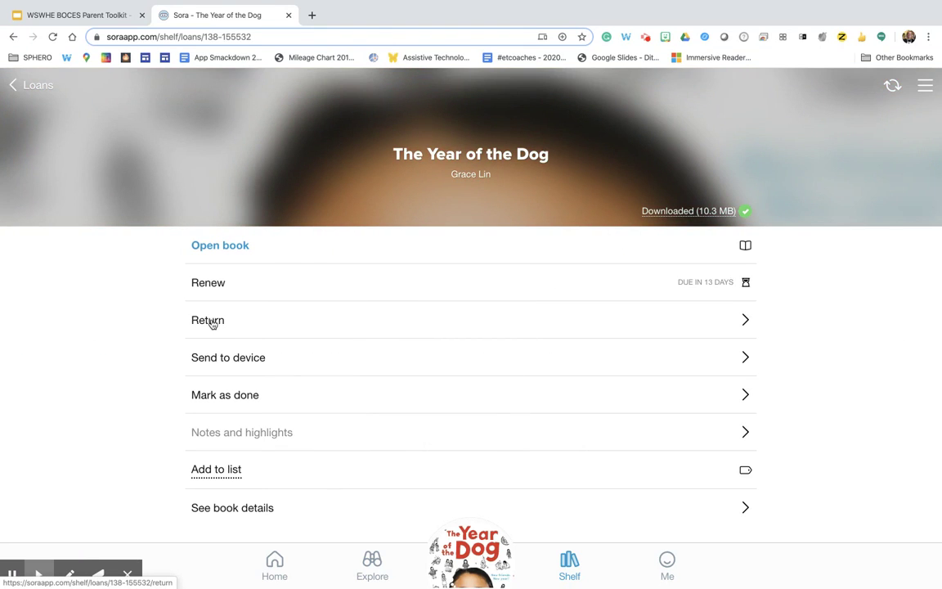
pyautogui.click(210, 320)
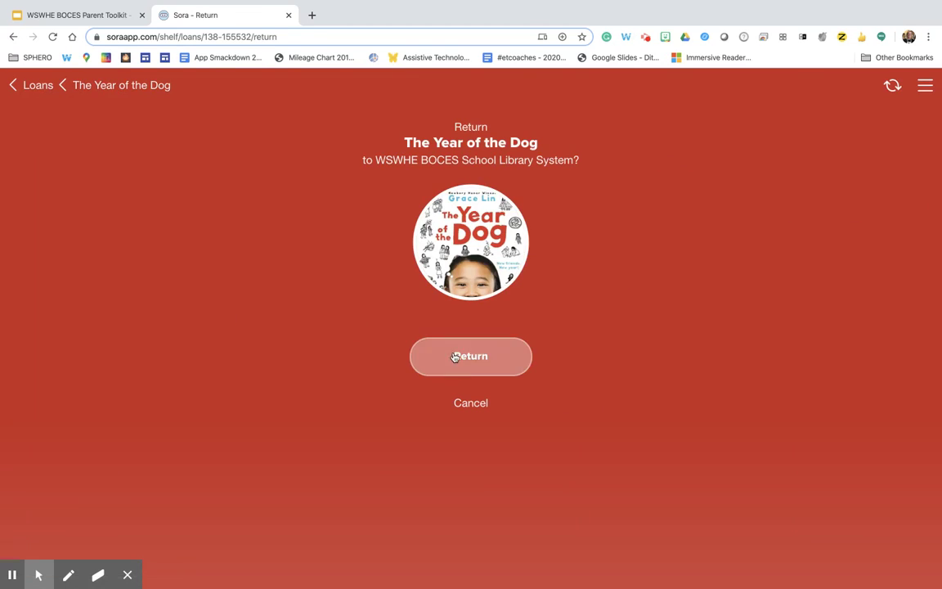
pyautogui.click(470, 364)
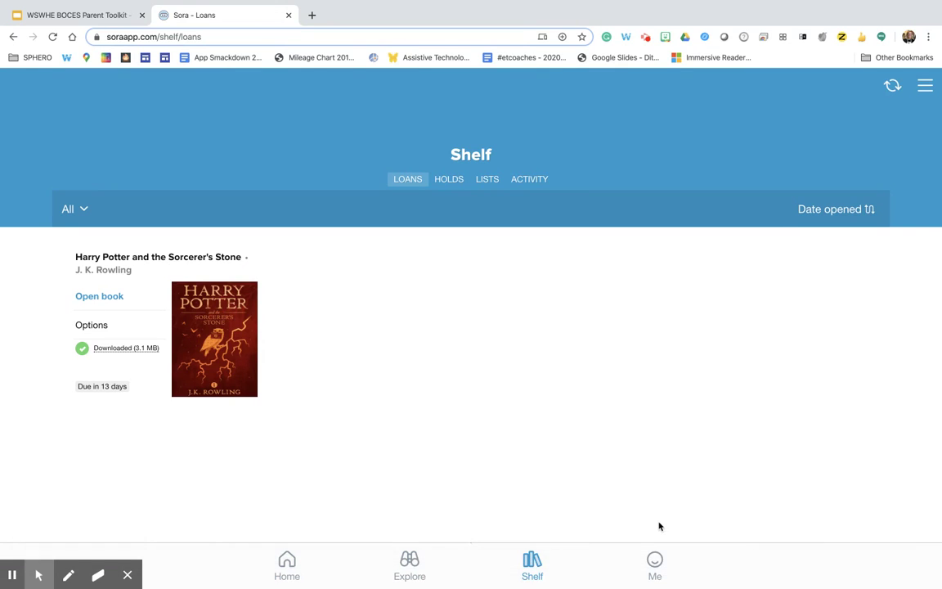
# - View the reading statistics and earned achievements in the reader's personal profile
pyautogui.click(655, 566)
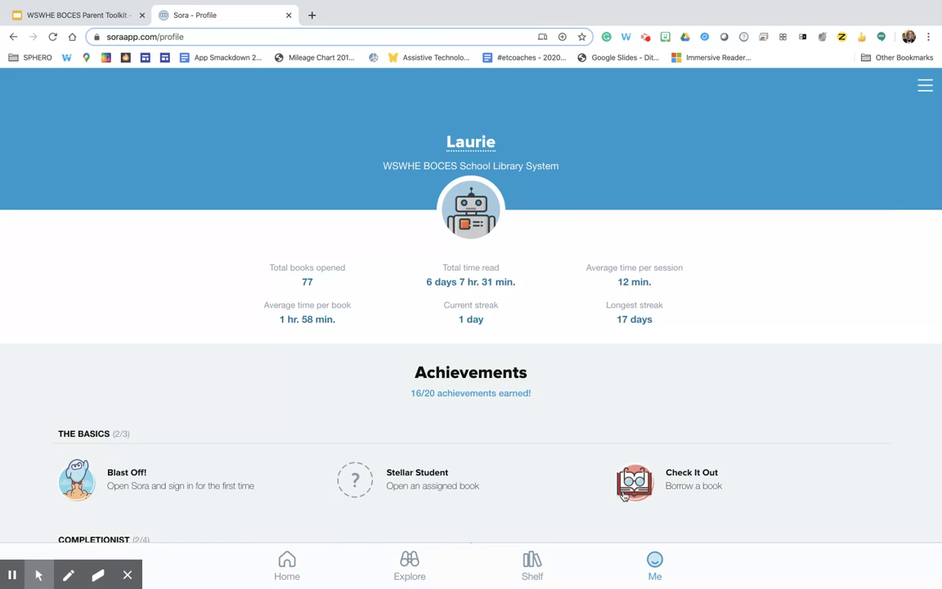
pyautogui.scroll(-6, 549, 259)
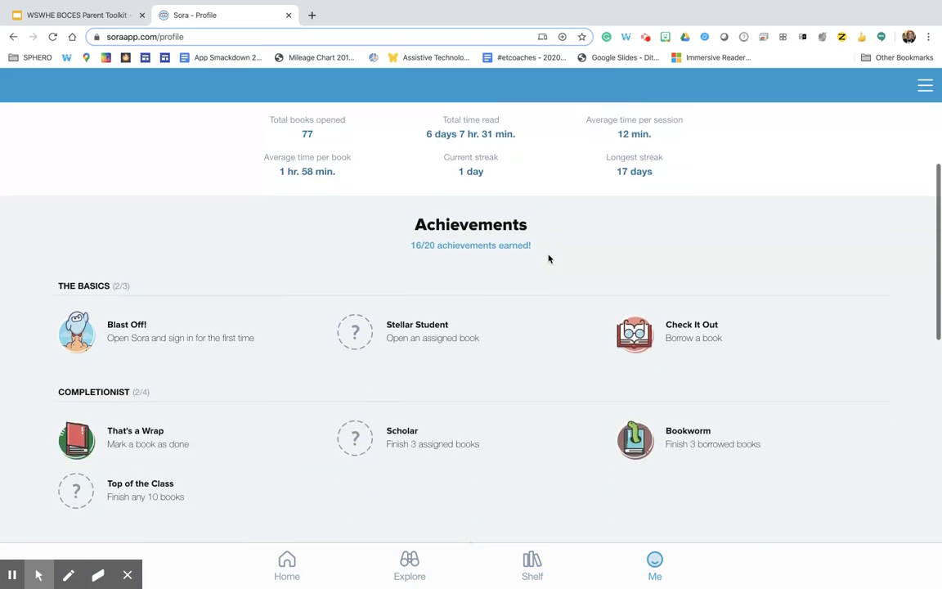
pyautogui.scroll(2, 549, 306)
pyautogui.scroll(4, 549, 307)
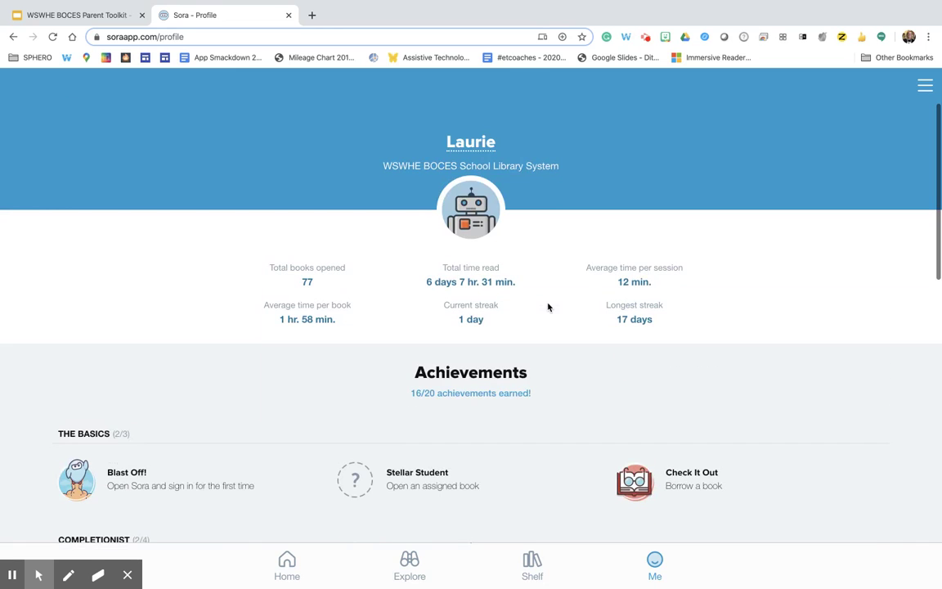
# - Switch to the WSWHE BOCES Parent Toolkit presentation in Google Slides and present slide 3, the closing SORA slide, in full screen
pyautogui.click(116, 17)
pyautogui.click(64, 285)
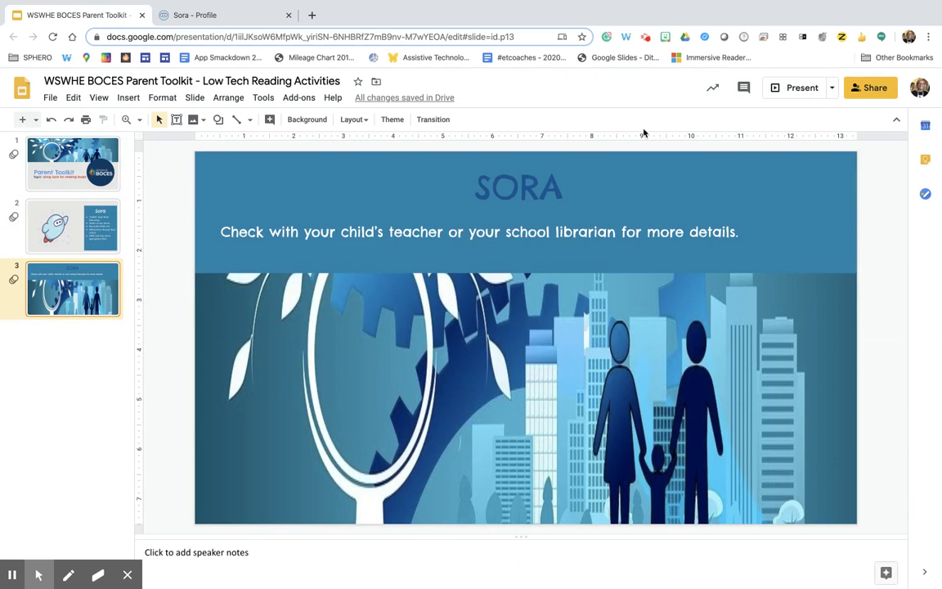
pyautogui.click(801, 88)
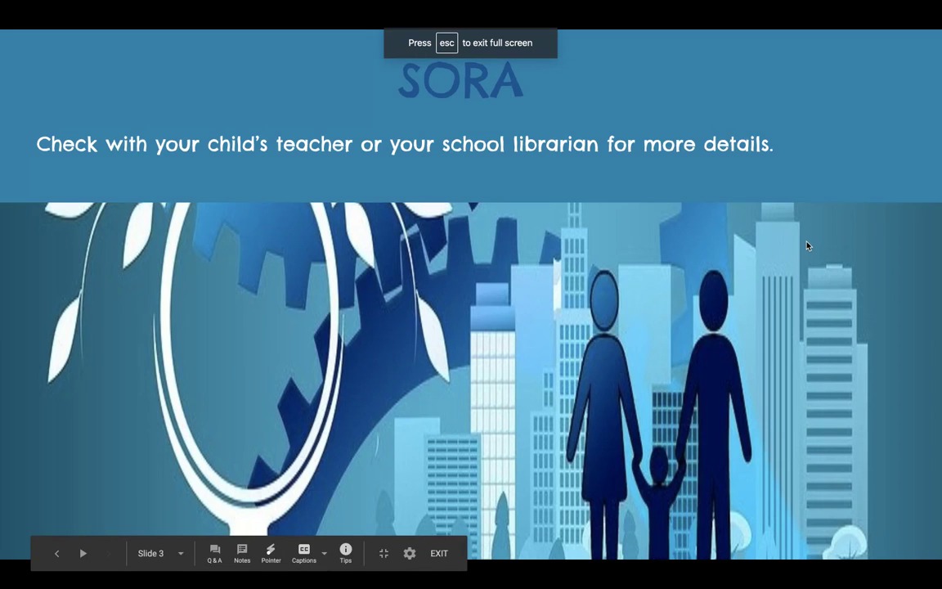